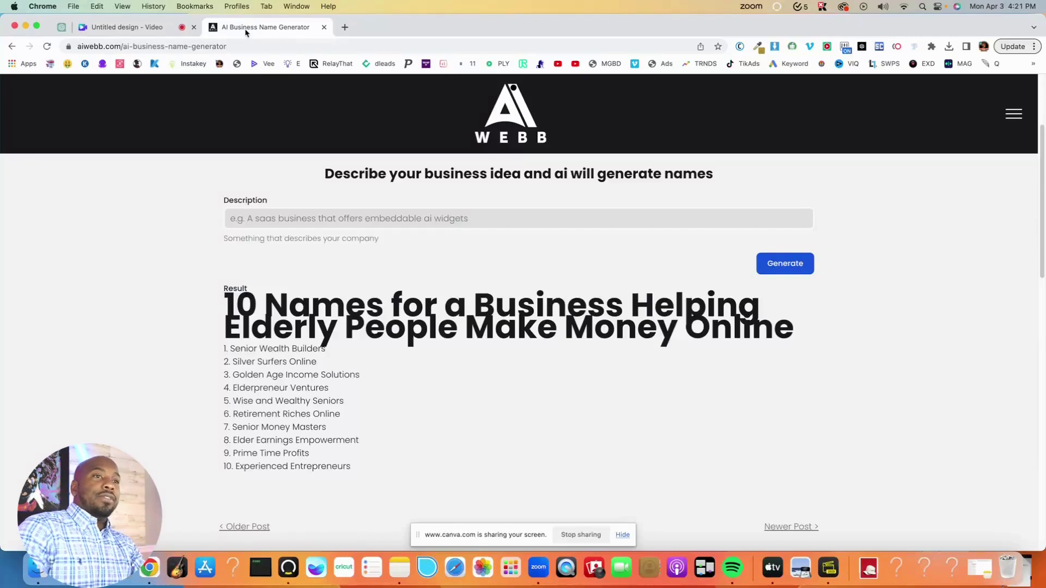
# Return to the AI Webb home page and open the Ai Business Name Generator tool.
pyautogui.scroll(3, 213, 112)
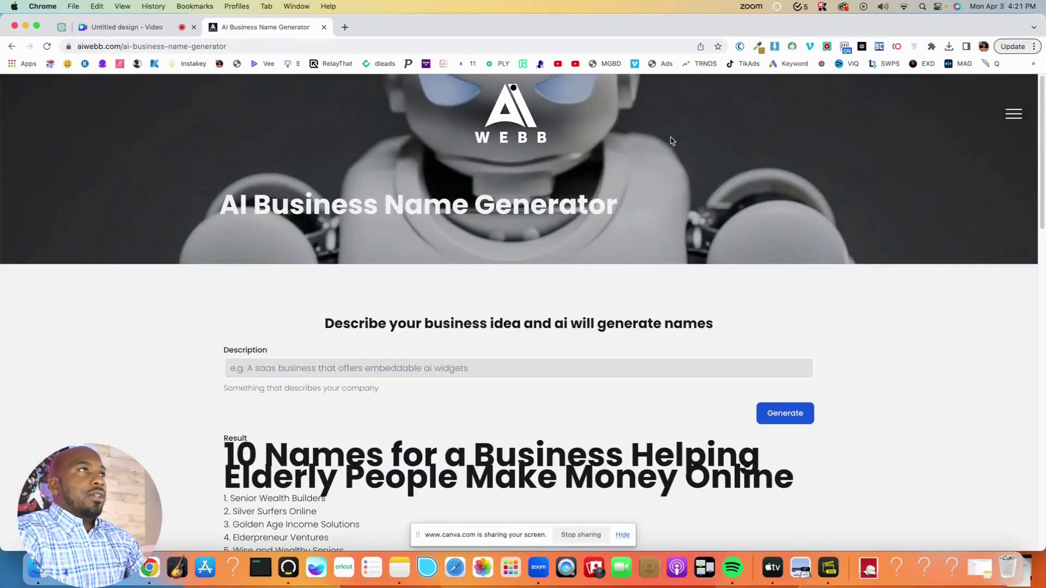
pyautogui.click(502, 140)
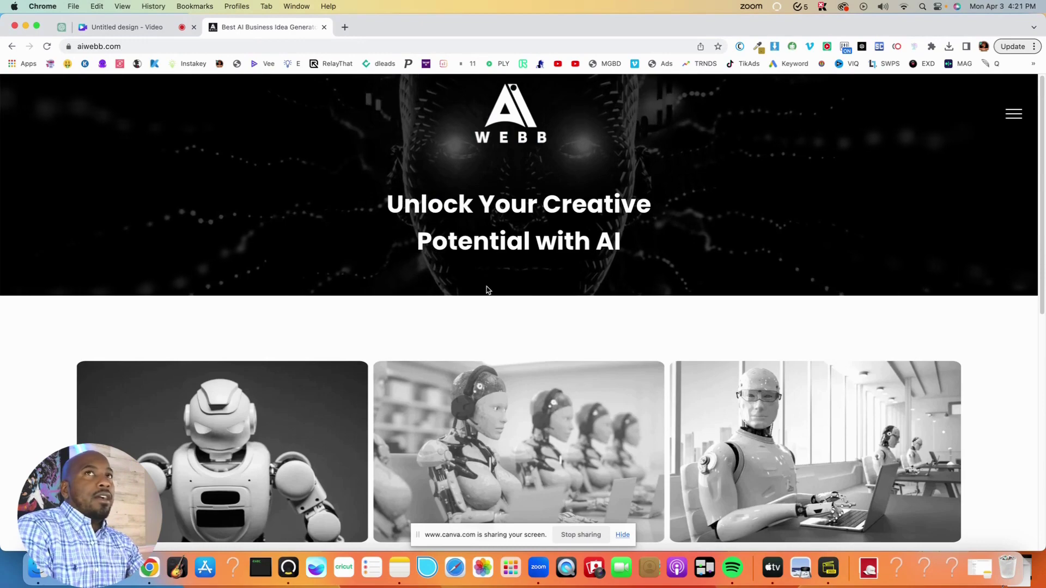
pyautogui.scroll(-4, 441, 301)
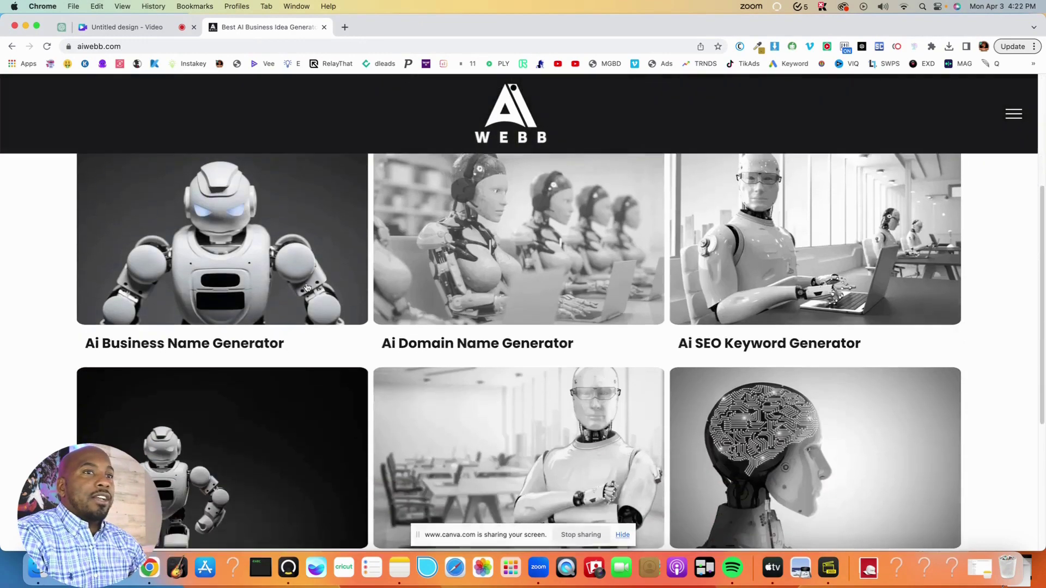
pyautogui.scroll(3, 245, 310)
pyautogui.click(238, 316)
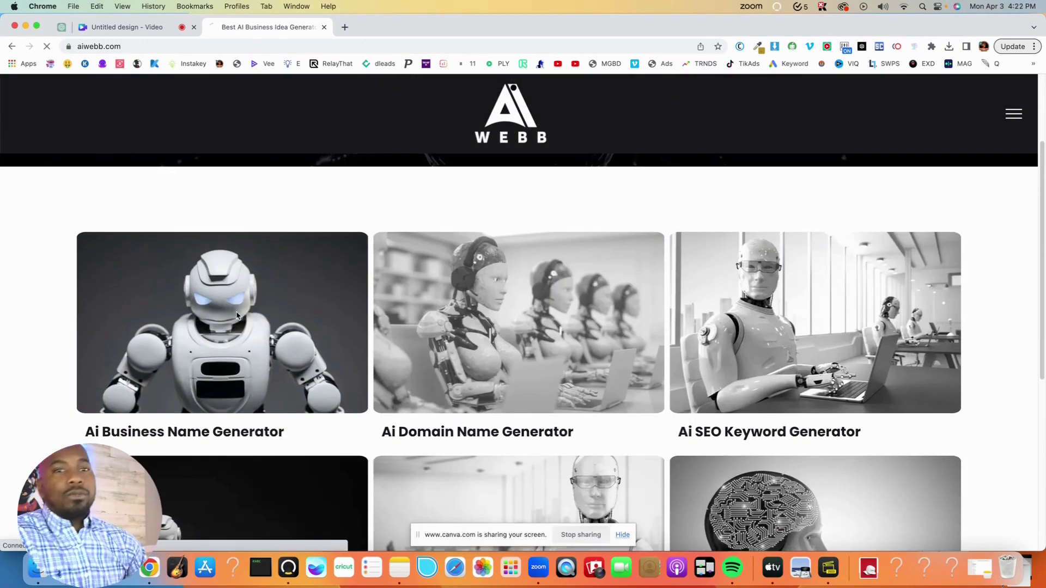
# Generate names for 'My business helps people make money online without any experience'.
pyautogui.click(364, 367)
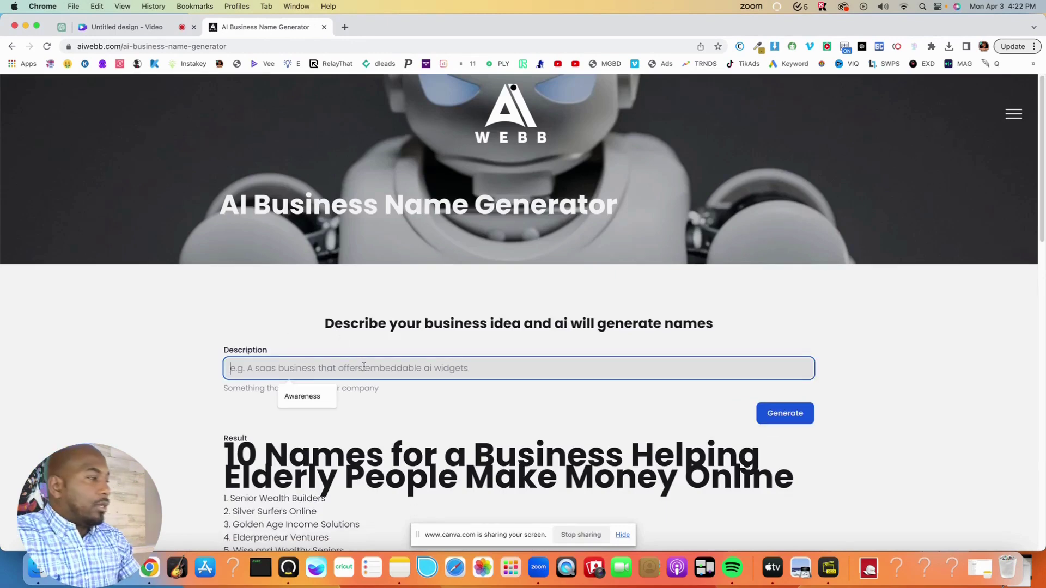
pyautogui.write('My business ')
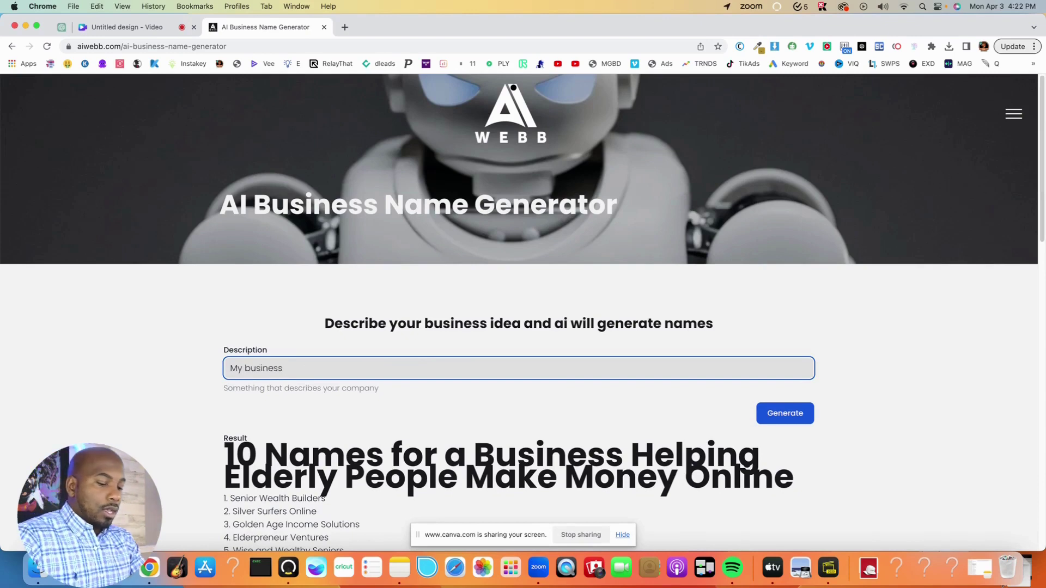
pyautogui.write('helps ')
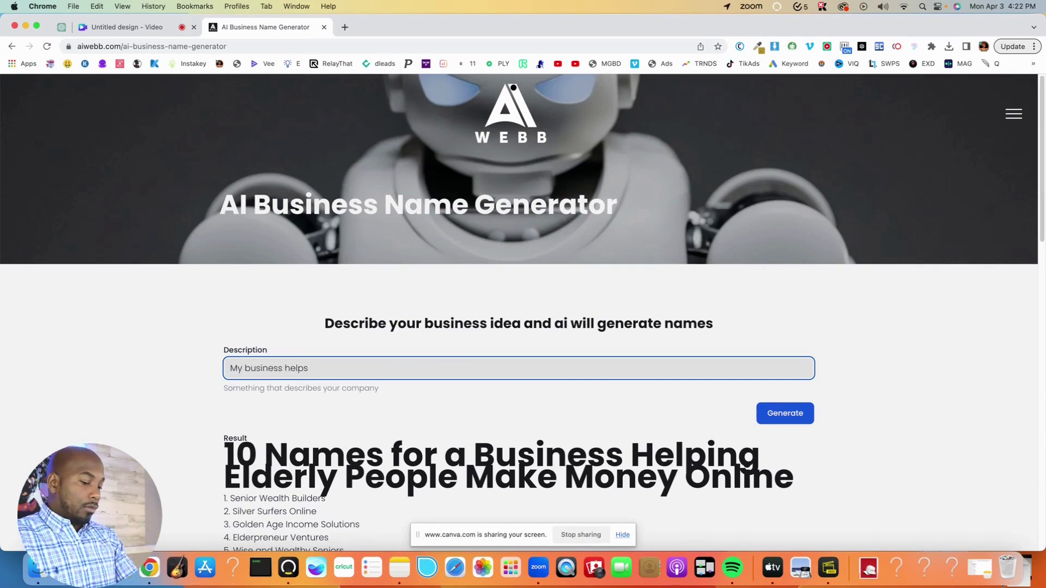
pyautogui.write('d')
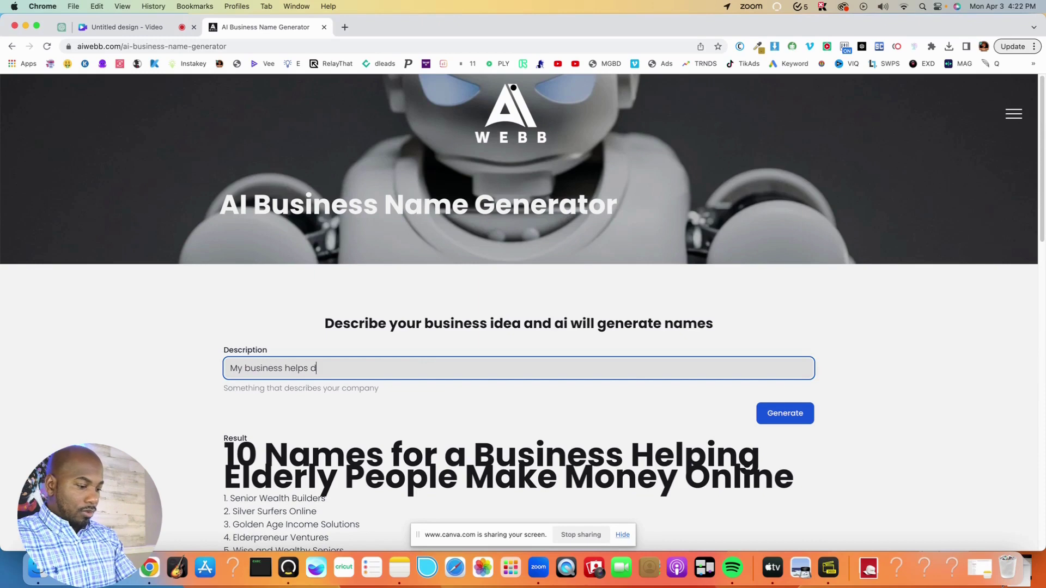
pyautogui.press('BackSpace')
pyautogui.write('peop')
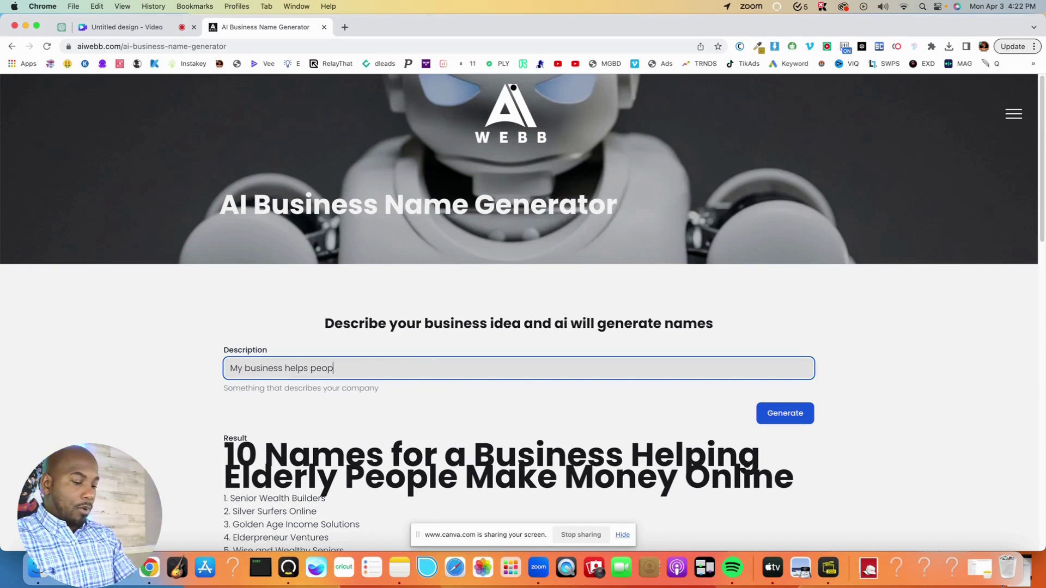
pyautogui.write('le make money')
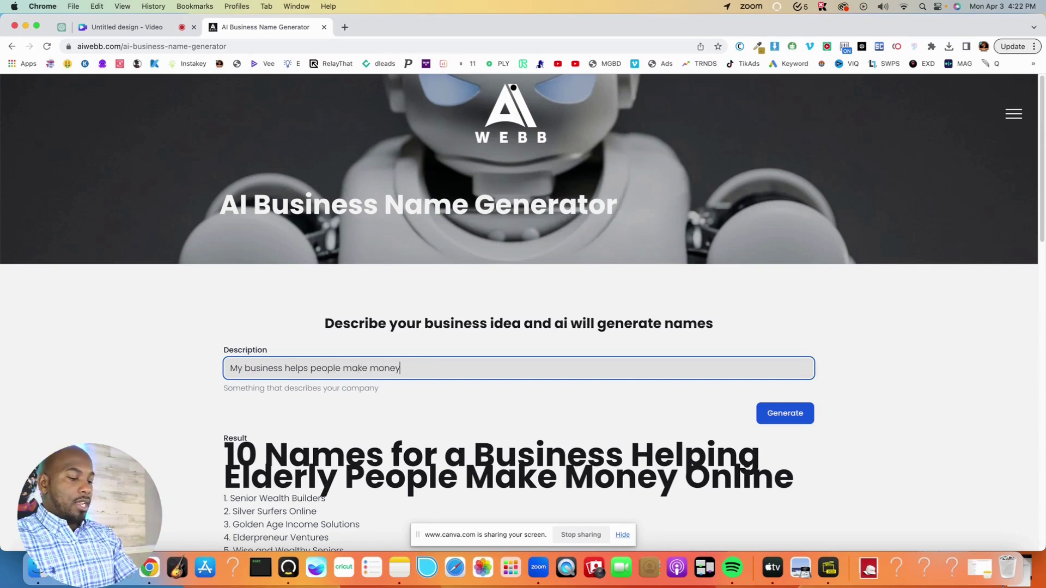
pyautogui.write(' online with')
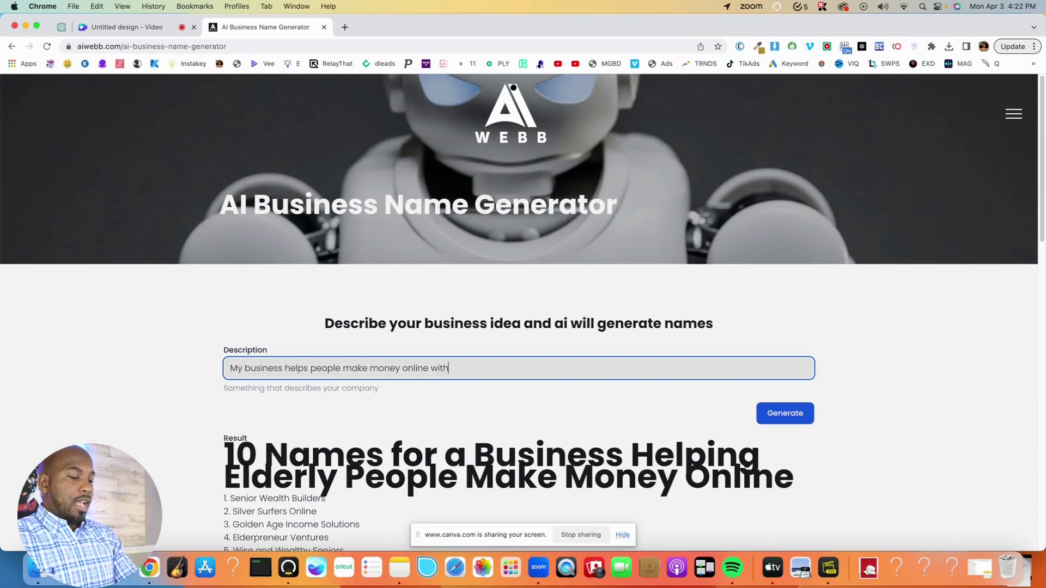
pyautogui.write('out any experience')
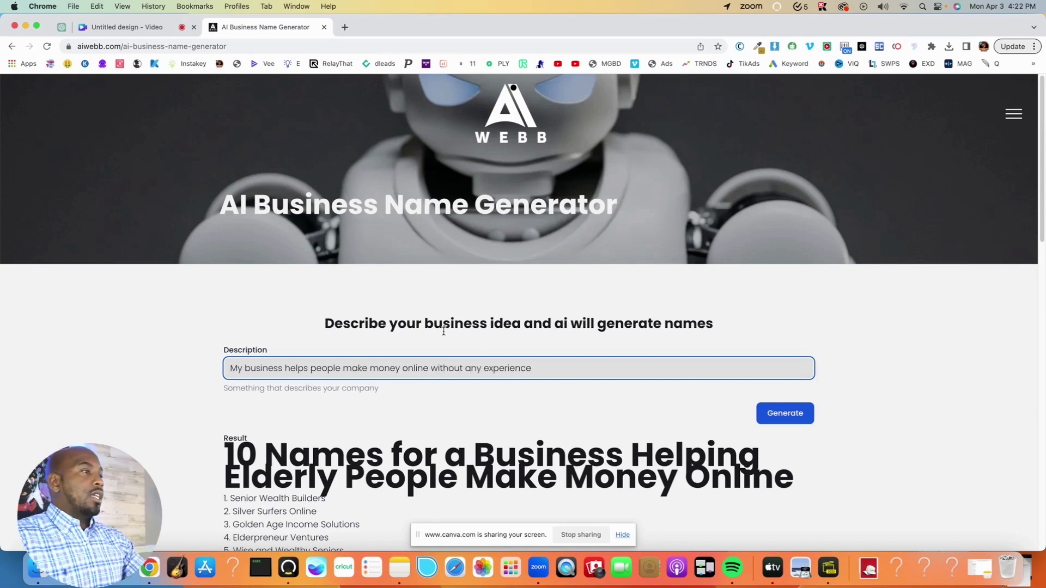
pyautogui.click(769, 412)
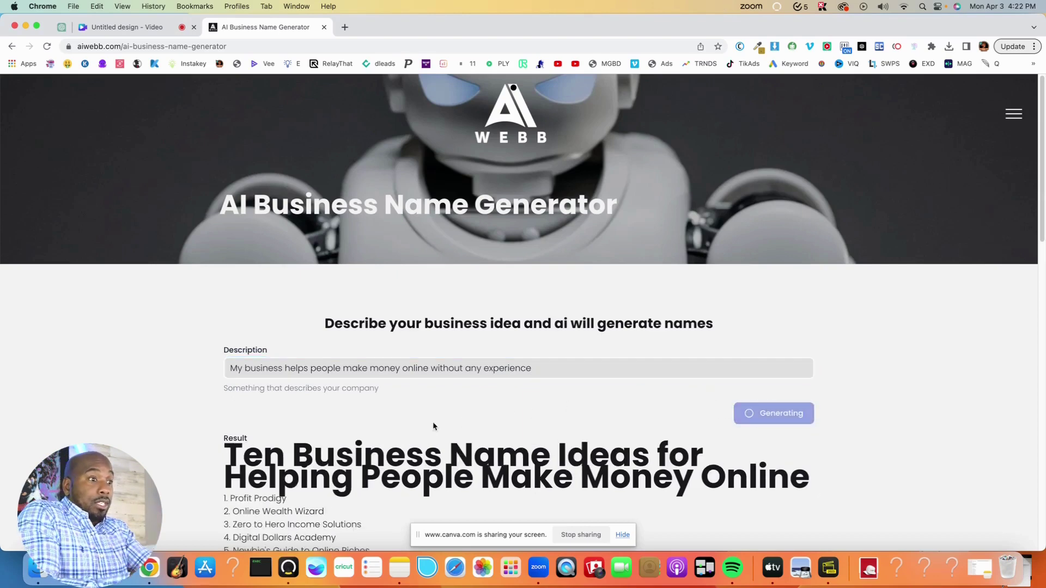
pyautogui.scroll(-2, 494, 456)
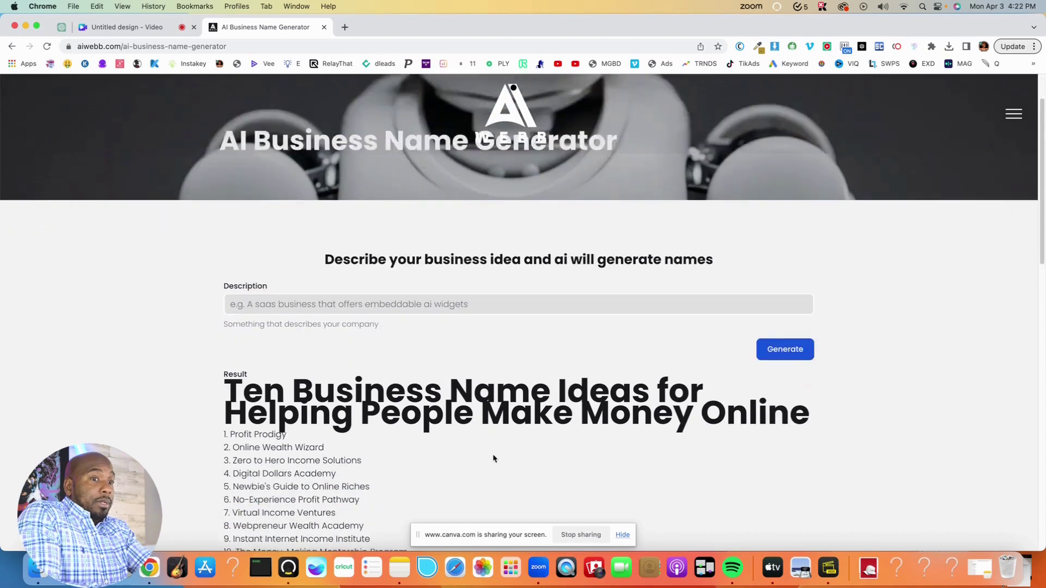
pyautogui.scroll(-1, 325, 430)
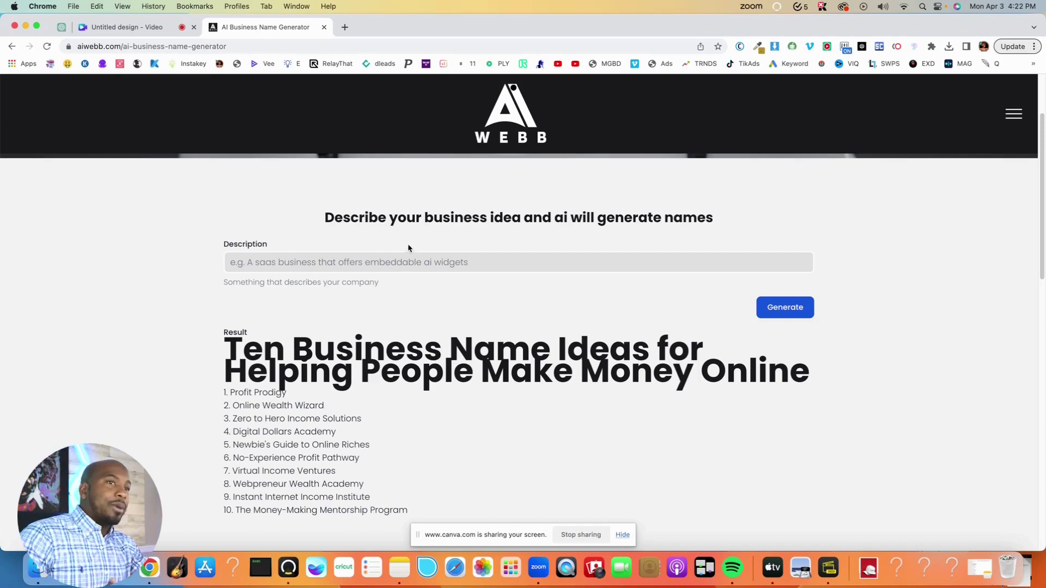
# Generate ten names for 'Make money online selling ebooks', then select the description field again.
pyautogui.click(403, 260)
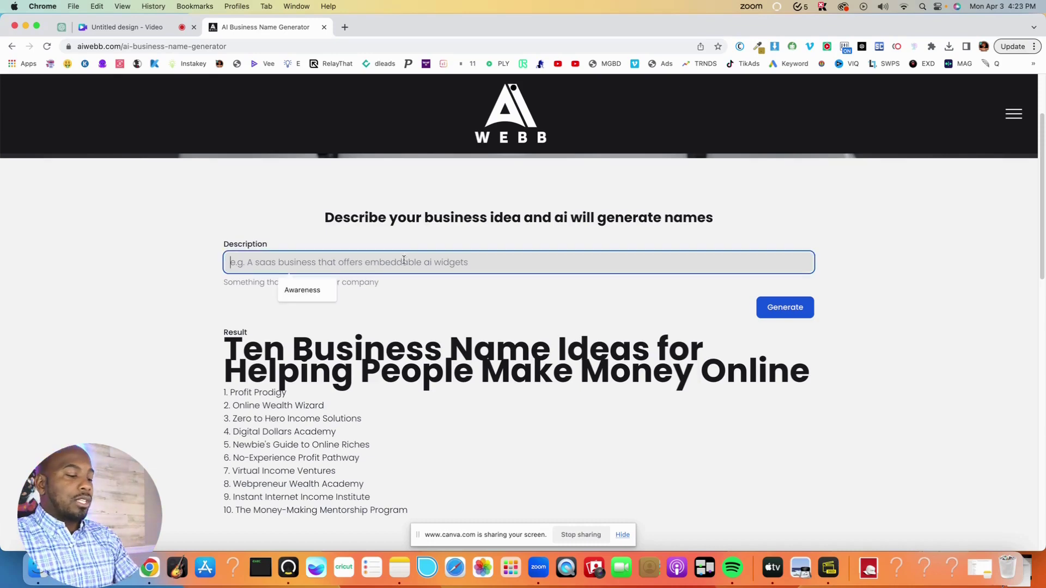
pyautogui.write('Make money online selling ebooks')
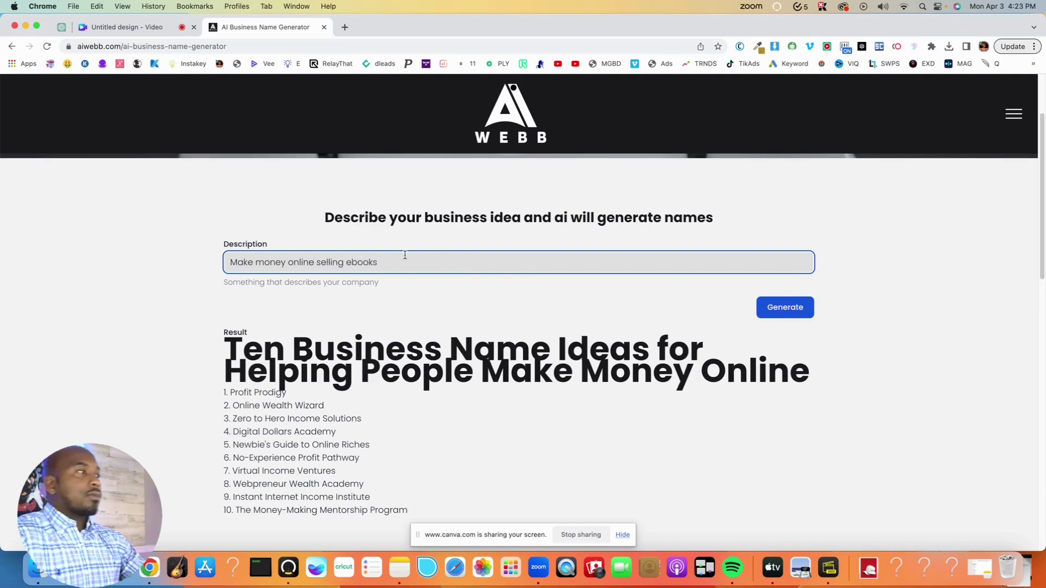
pyautogui.click(785, 308)
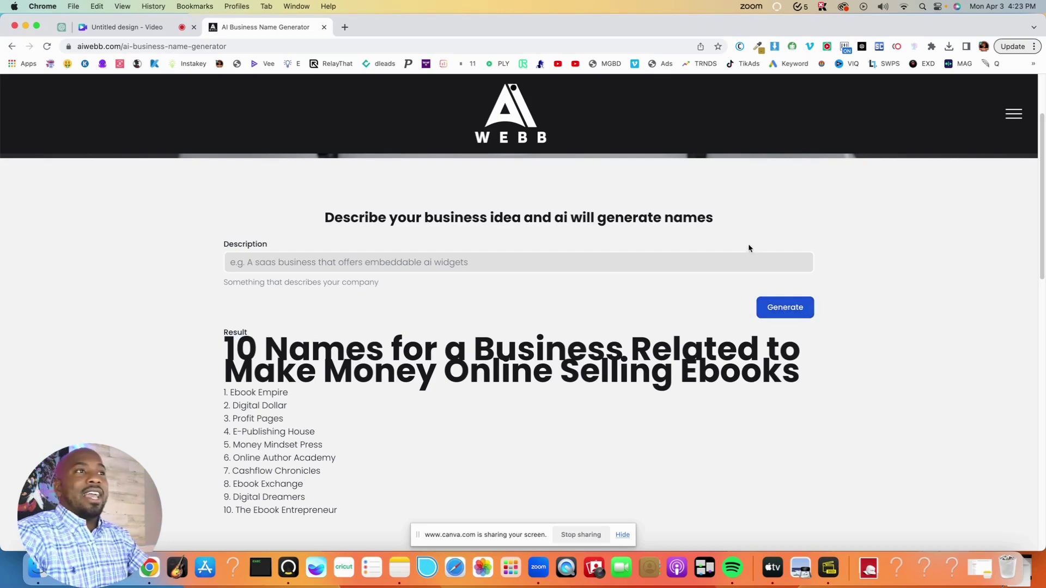
pyautogui.click(563, 259)
pyautogui.rightClick(563, 260)
# Generate names for 'Contracting company in washington' and scroll through the ten results.
pyautogui.click(495, 256)
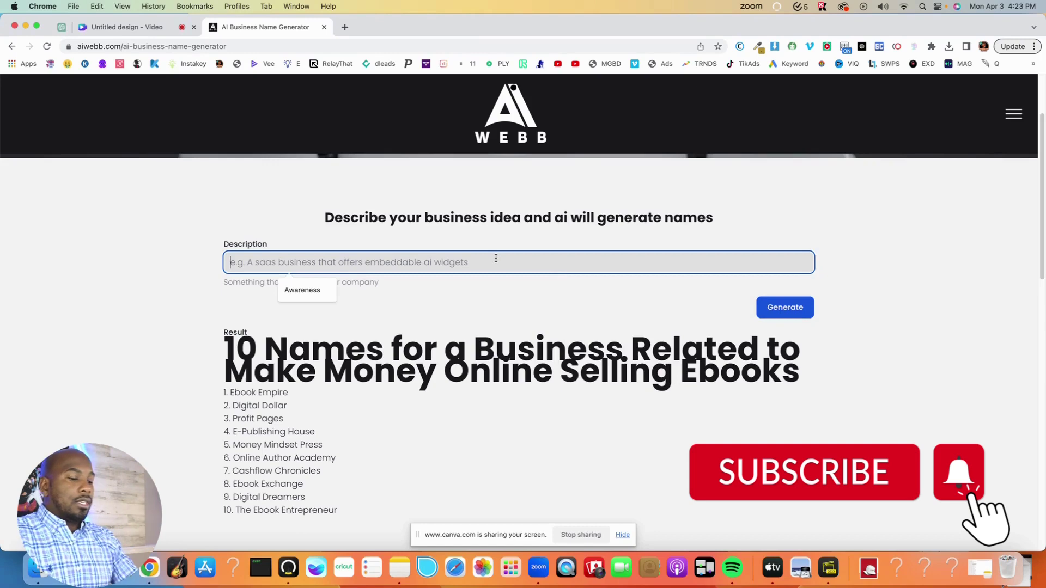
pyautogui.write('Contra')
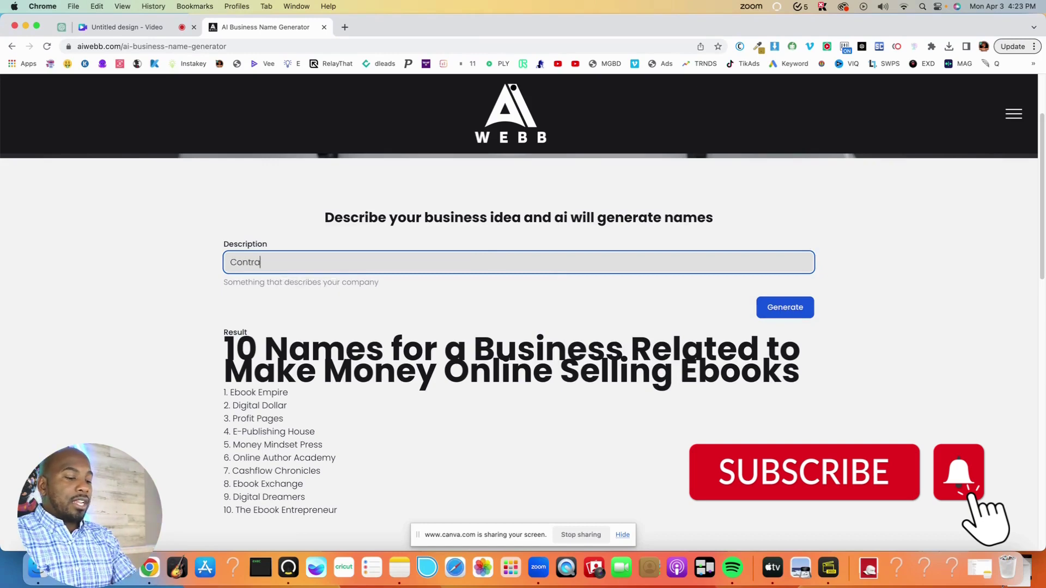
pyautogui.write('cting company ')
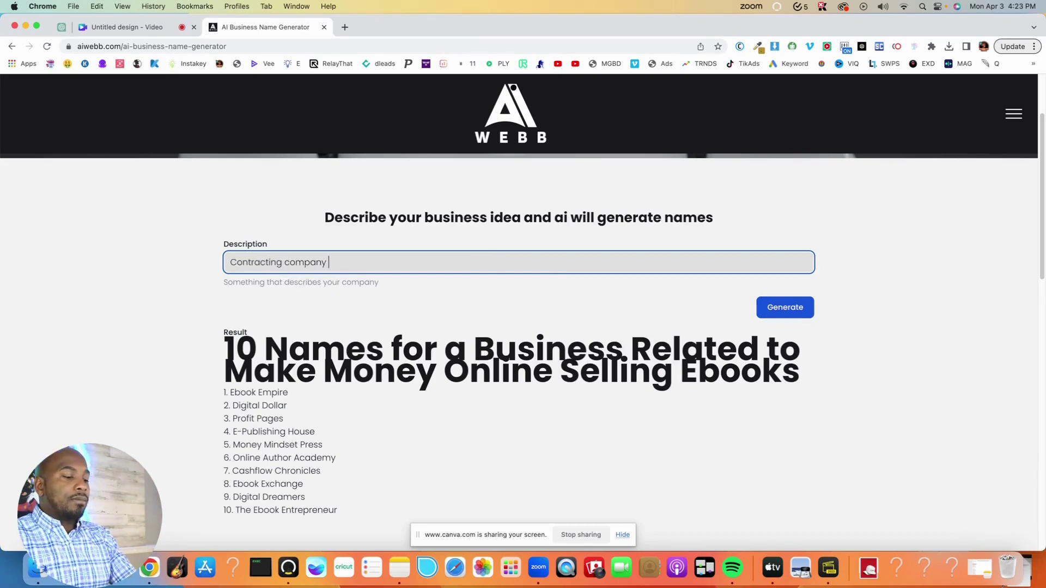
pyautogui.write('in washington')
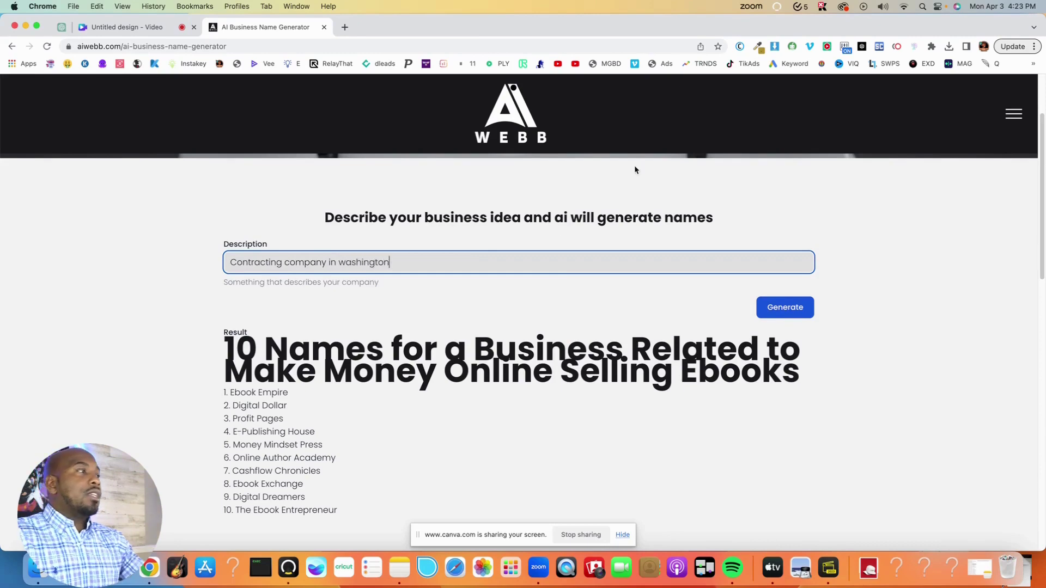
pyautogui.click(797, 314)
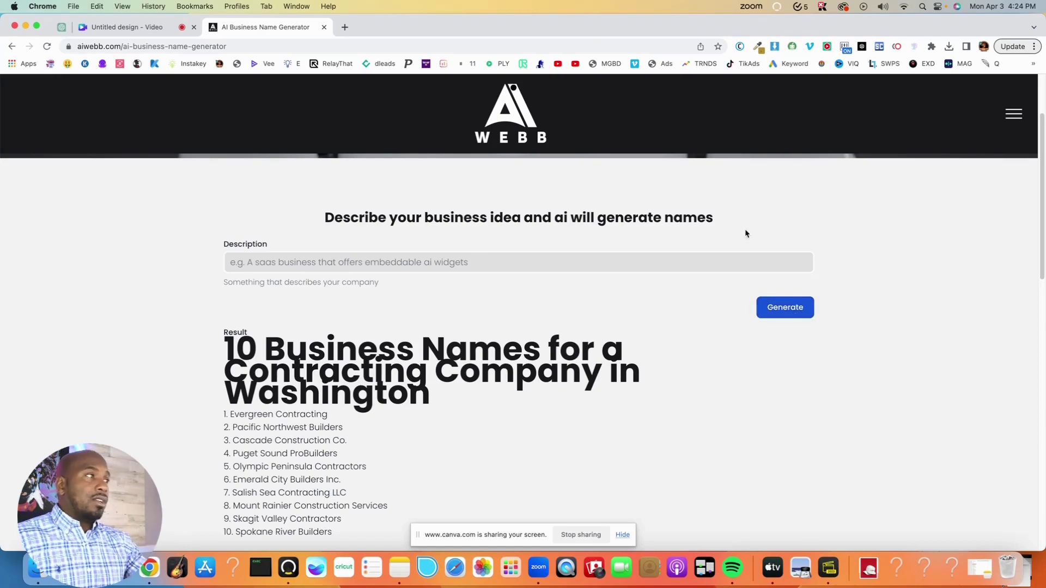
pyautogui.scroll(-1, 349, 242)
# Generate names for 'Roofing company in atlanta' and select 'Southern Skyline Roofing' from the results.
pyautogui.click(344, 243)
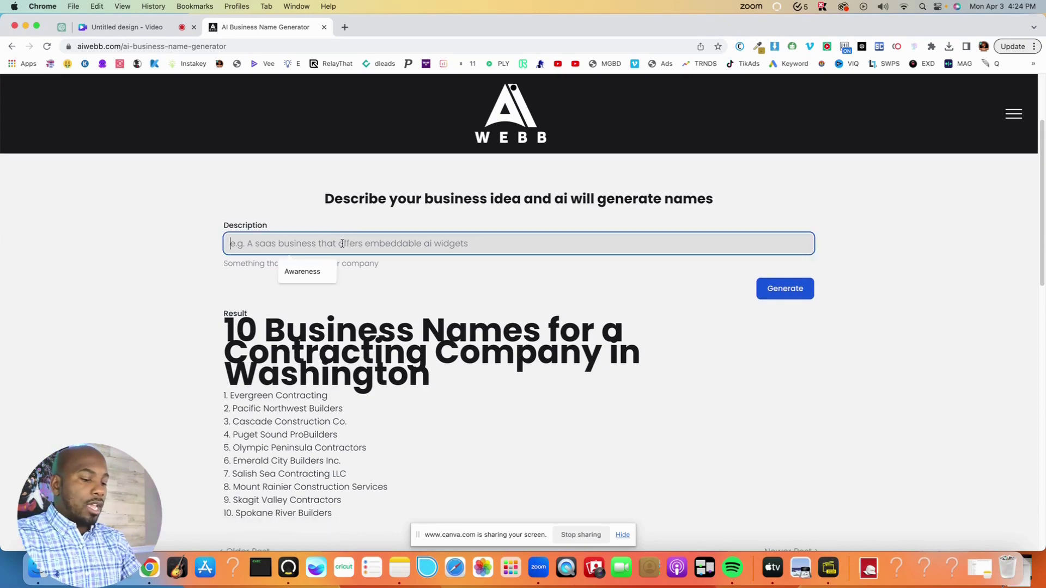
pyautogui.write('Roofing company in atlanta')
pyautogui.click(800, 296)
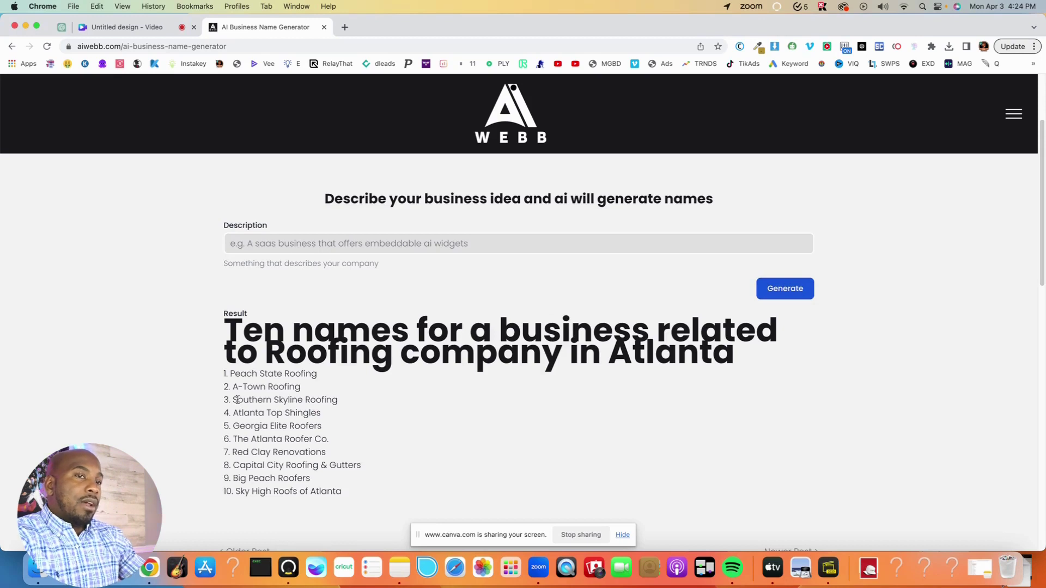
pyautogui.moveTo(233, 400); pyautogui.dragTo(350, 404)
pyautogui.press('super+c')
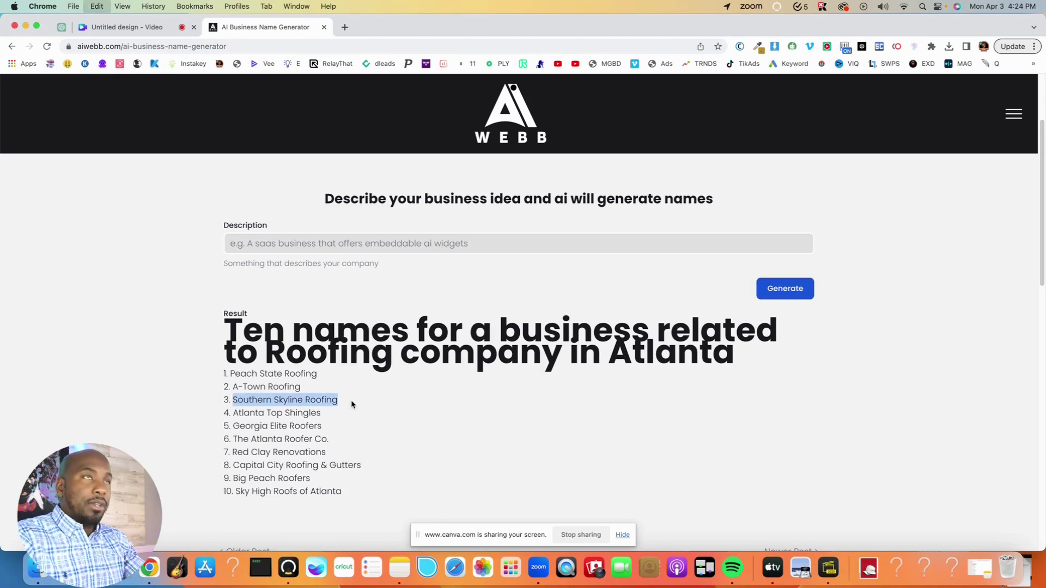
# Google 'free trademark checker' in a new tab and open the USPTO Search trademark database result.
pyautogui.click(342, 28)
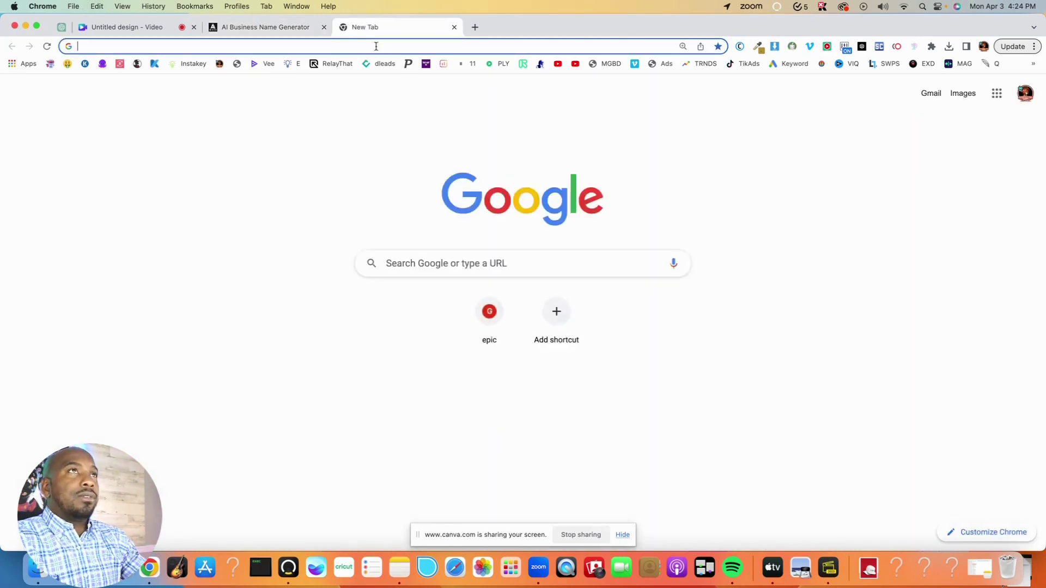
pyautogui.click(376, 46)
pyautogui.write('free trademark checker')
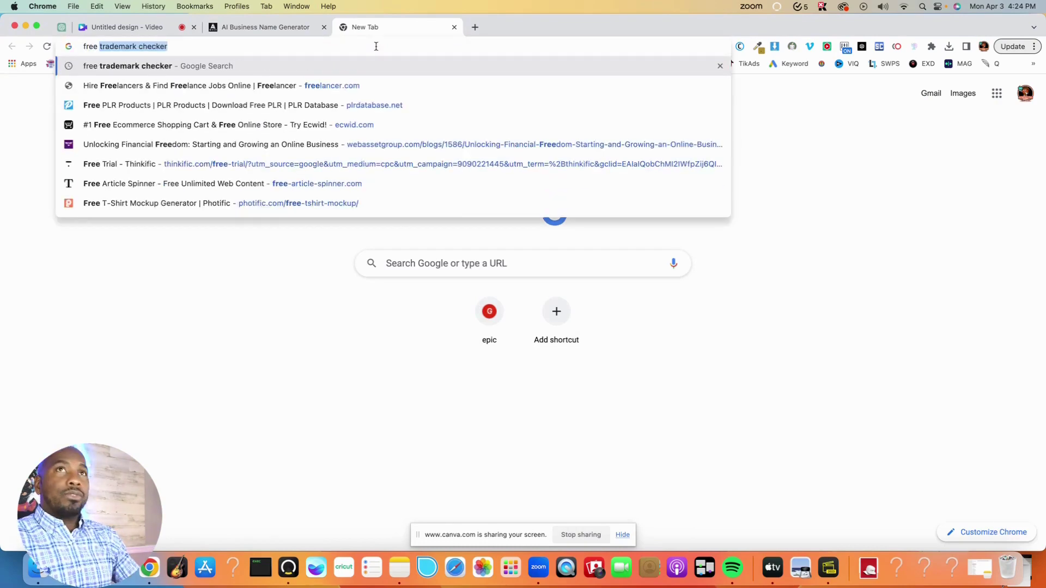
pyautogui.press('Return')
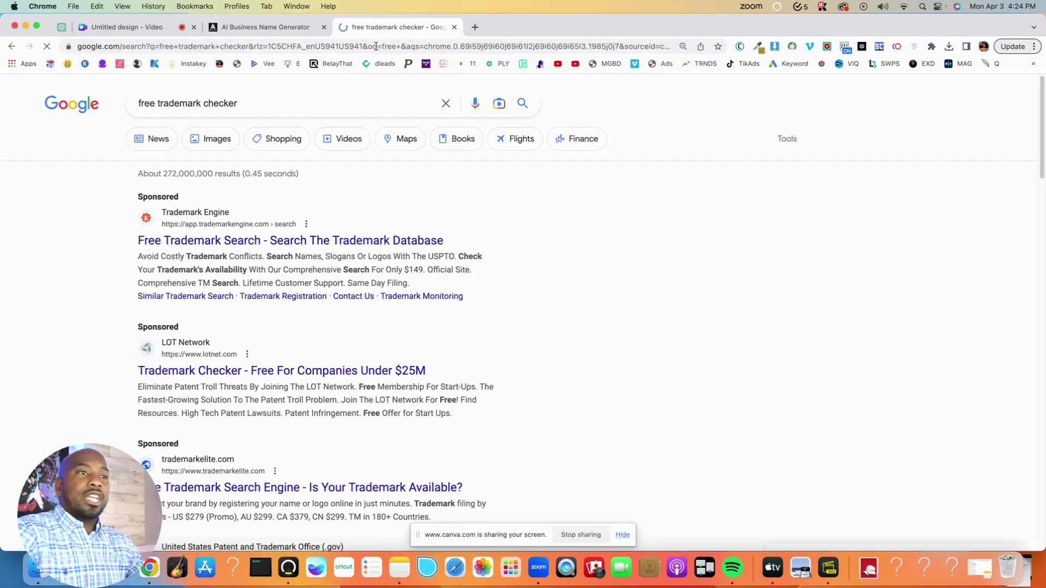
pyautogui.scroll(-5, 279, 260)
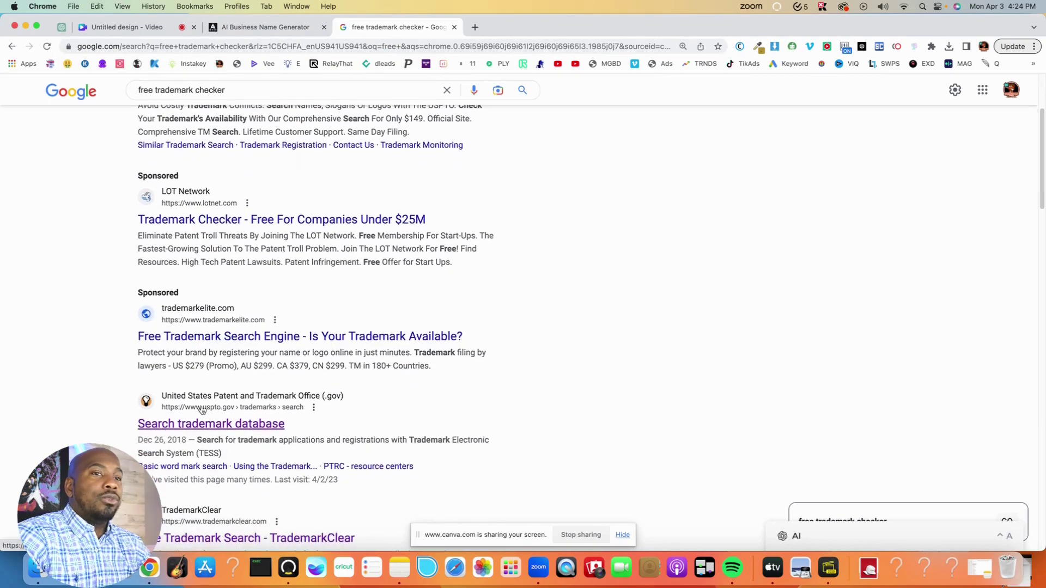
pyautogui.click(222, 424)
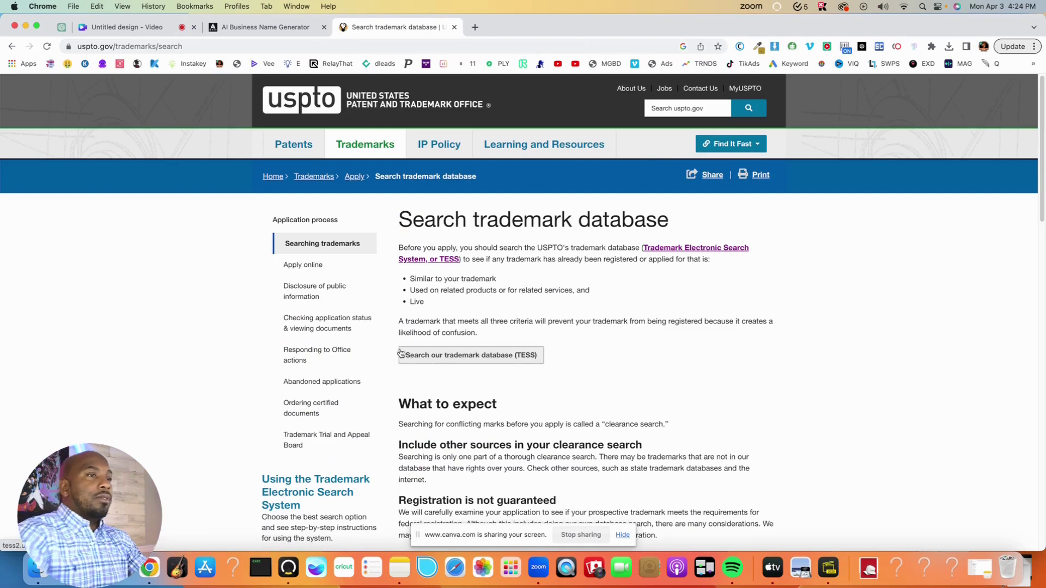
# Run a TESS Basic Word Mark Search for the pasted term 'Southern Skyline Roofing'.
pyautogui.click(503, 360)
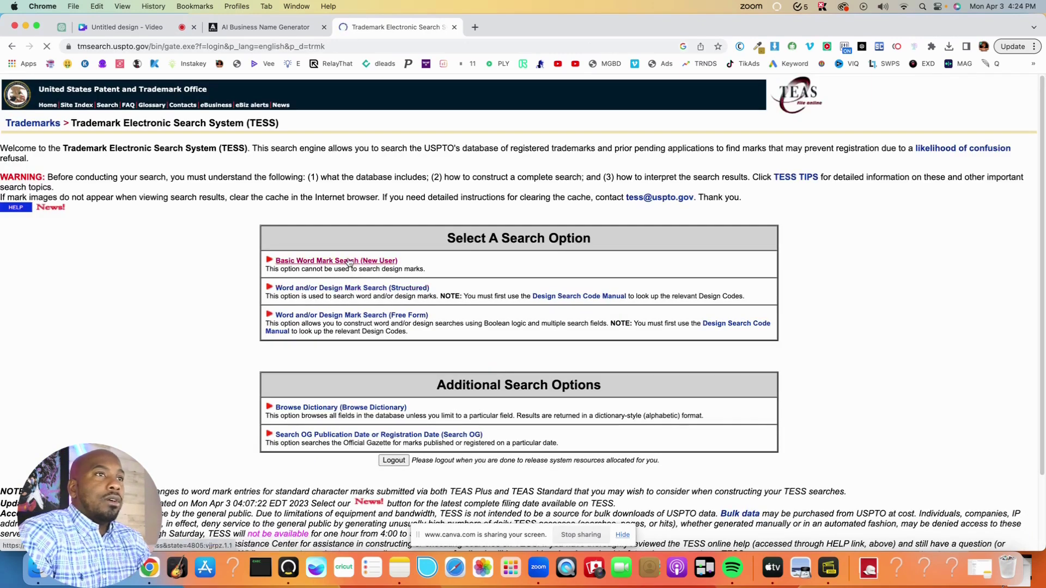
pyautogui.click(349, 262)
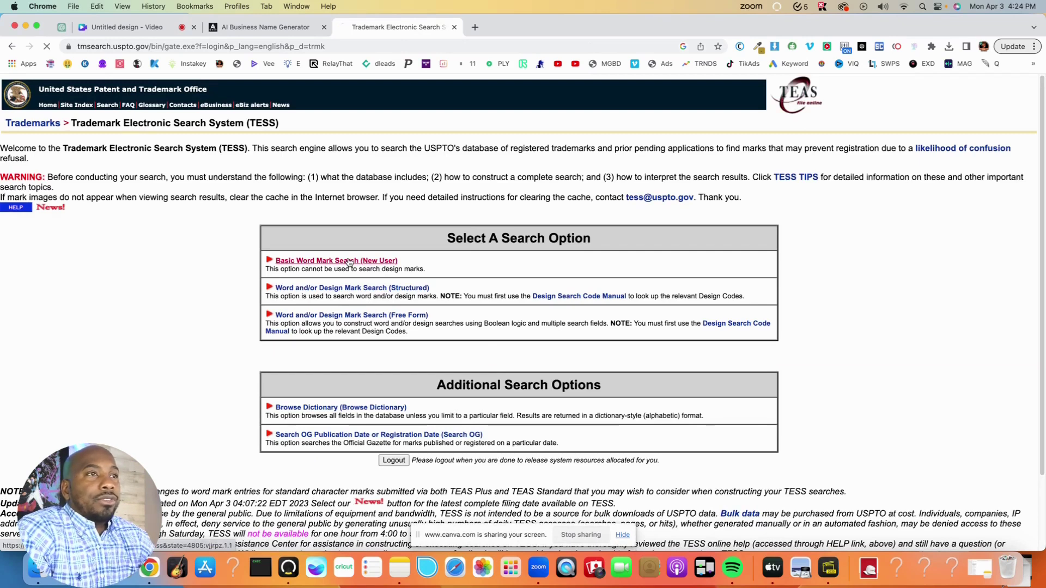
pyautogui.click(249, 242)
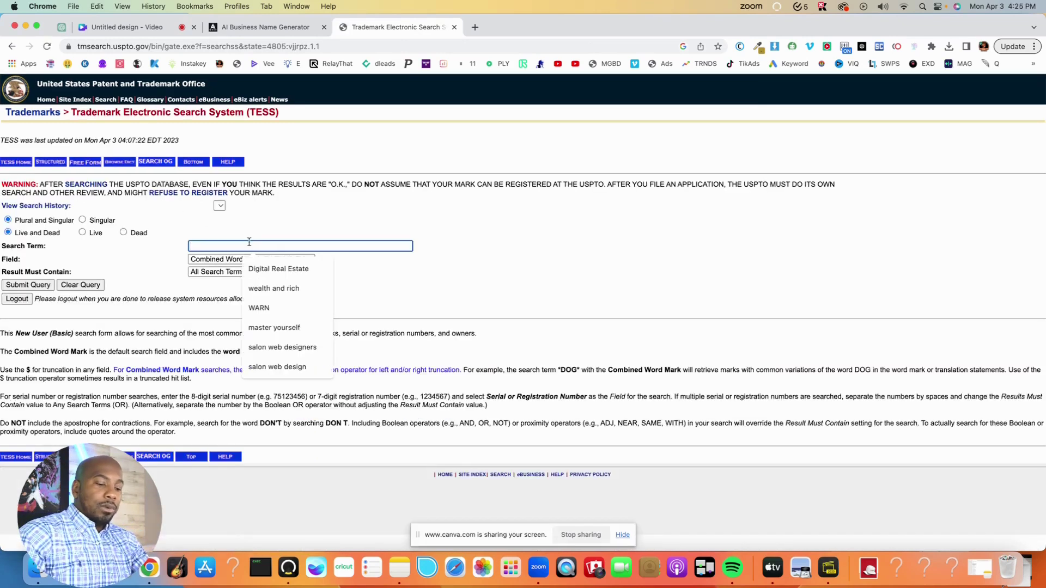
pyautogui.press('super+v')
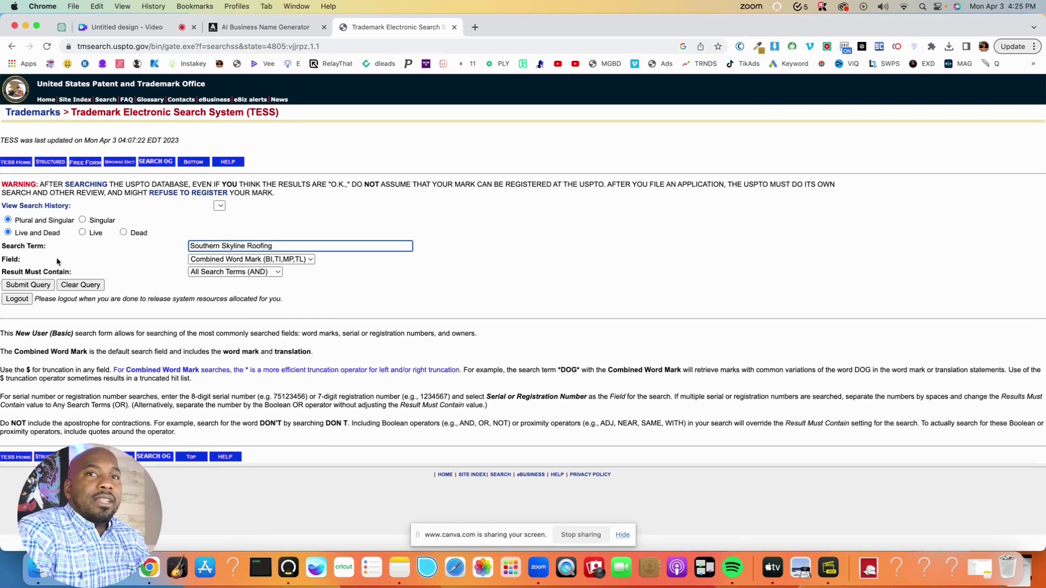
pyautogui.click(48, 283)
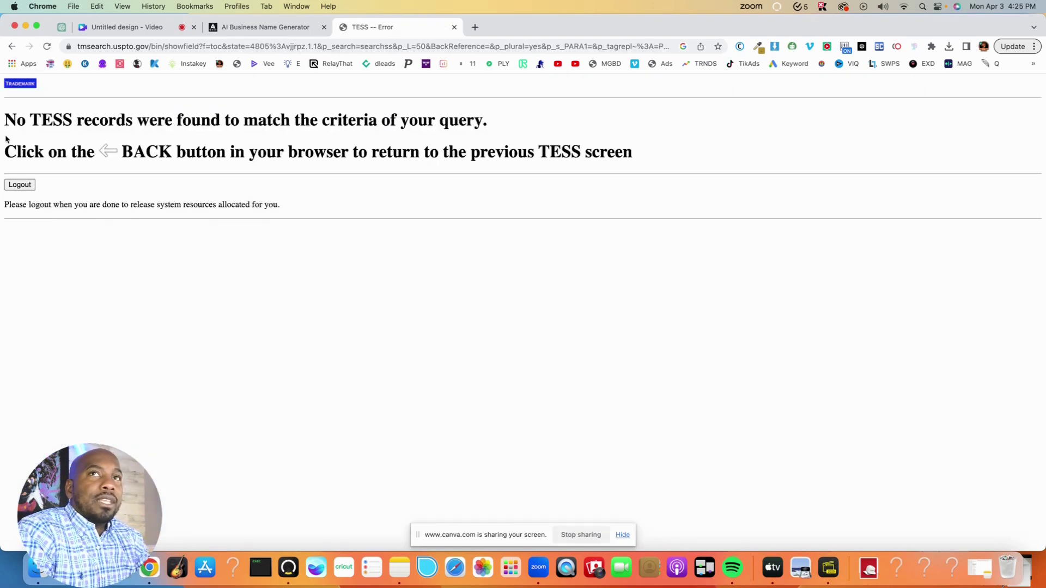
# Check the no-records message and return to the search form.
pyautogui.moveTo(1, 120); pyautogui.dragTo(611, 170)
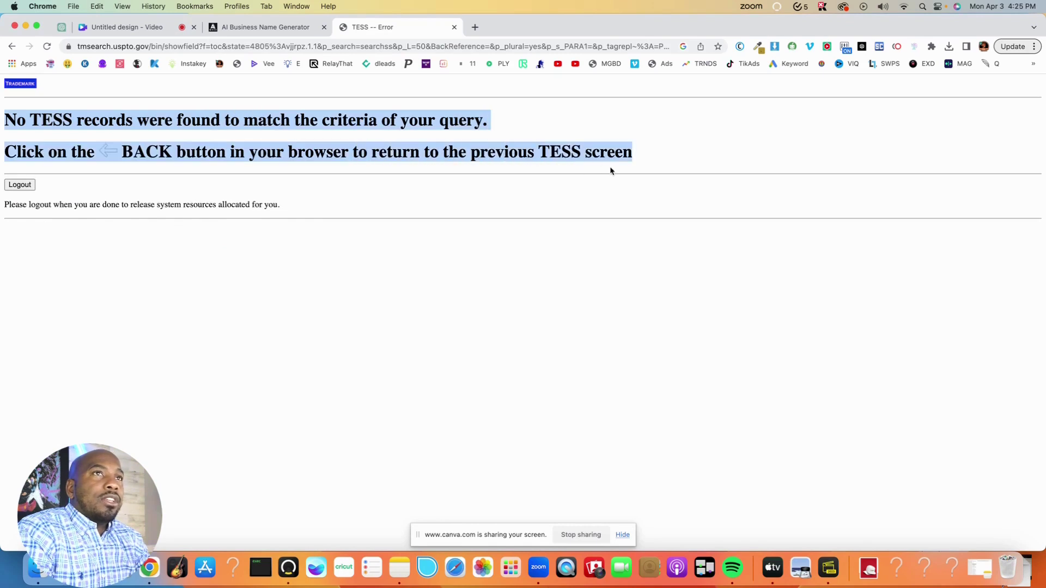
pyautogui.click(39, 113)
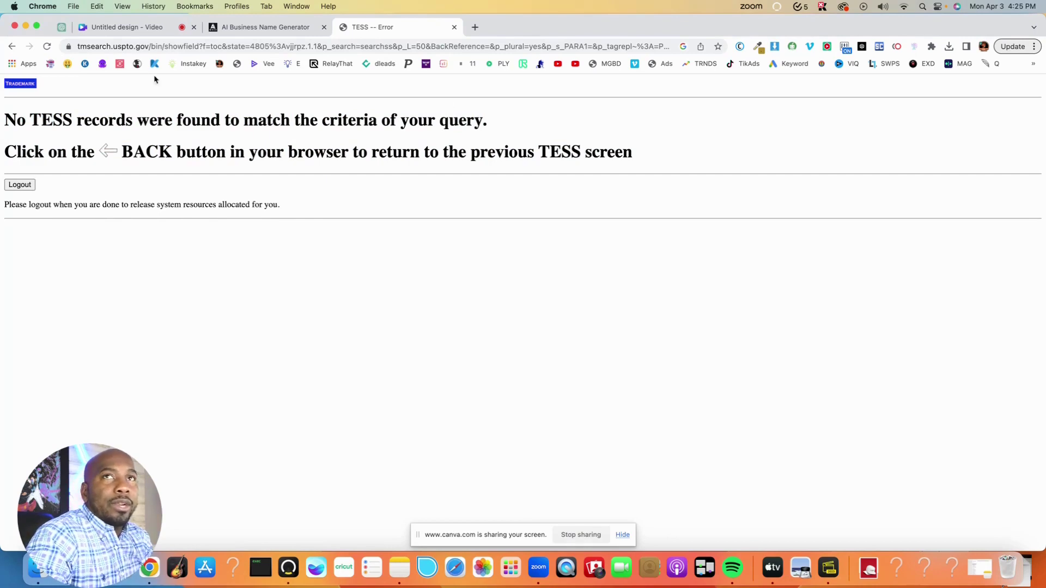
pyautogui.click(12, 47)
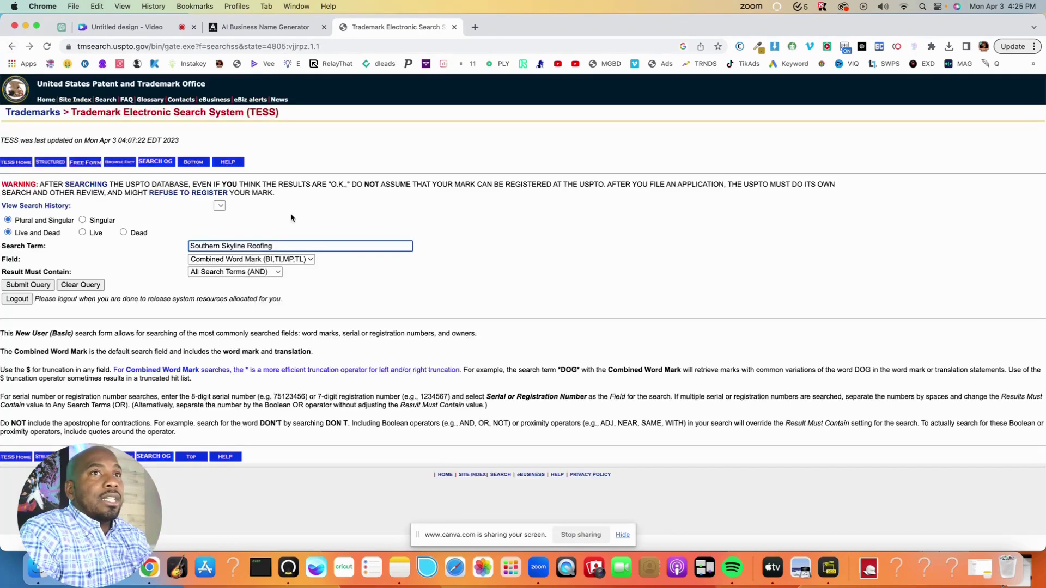
# Search again as 'SouthernSkylineRoofing', confirm no records, and return to the form.
pyautogui.click(223, 246)
pyautogui.press('BackSpace')
pyautogui.click(244, 246)
pyautogui.press('BackSpace')
pyautogui.click(26, 285)
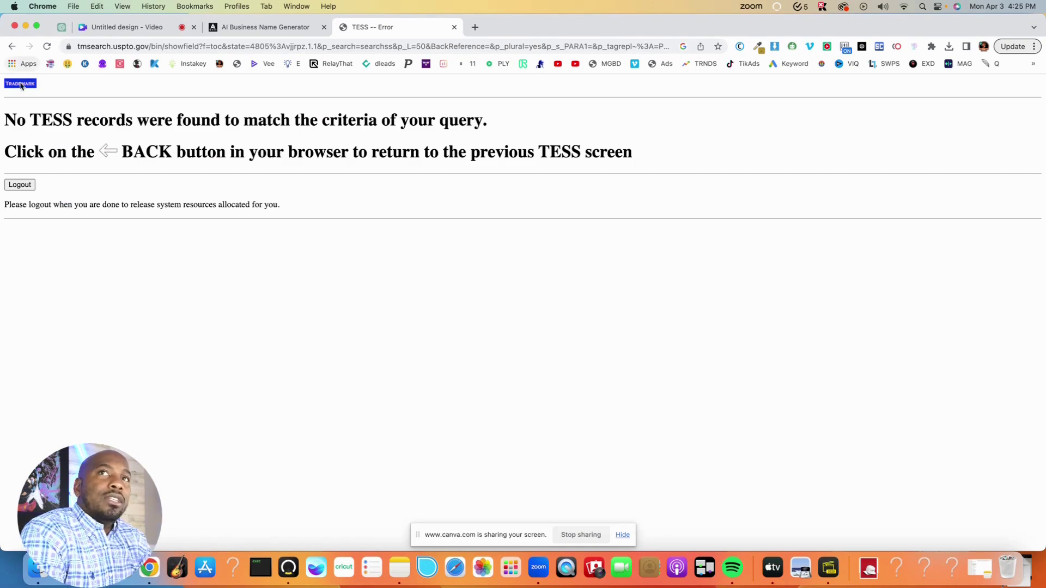
pyautogui.moveTo(5, 118); pyautogui.dragTo(490, 122)
pyautogui.moveTo(986, 148); pyautogui.dragTo(987, 148)
pyautogui.click(13, 47)
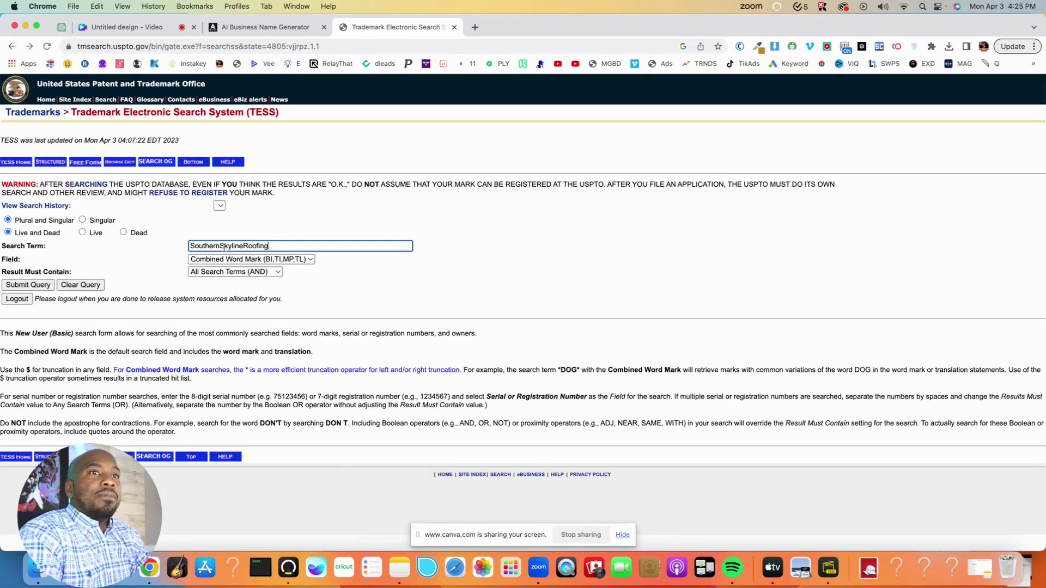
# Search 'Southern Skyline', find no records, then shorten the term to 'Southern'.
pyautogui.moveTo(242, 244); pyautogui.dragTo(329, 243)
pyautogui.press('BackSpace')
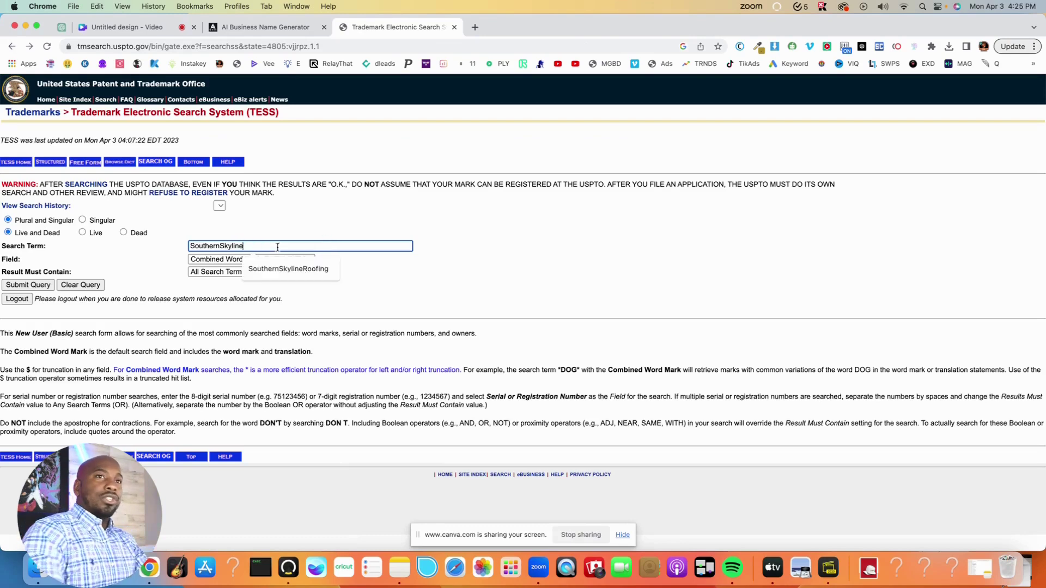
pyautogui.click(22, 285)
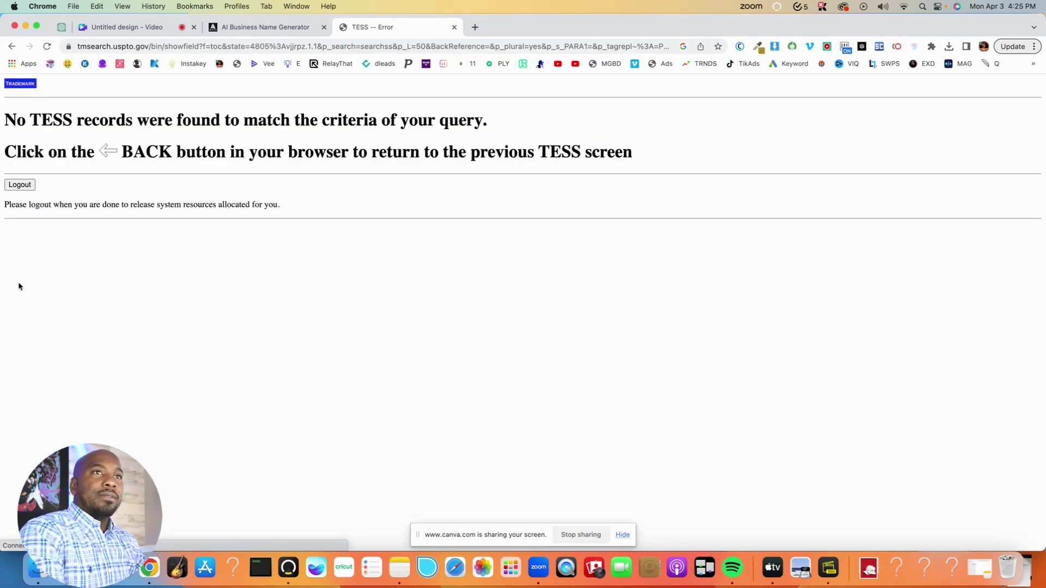
pyautogui.click(11, 46)
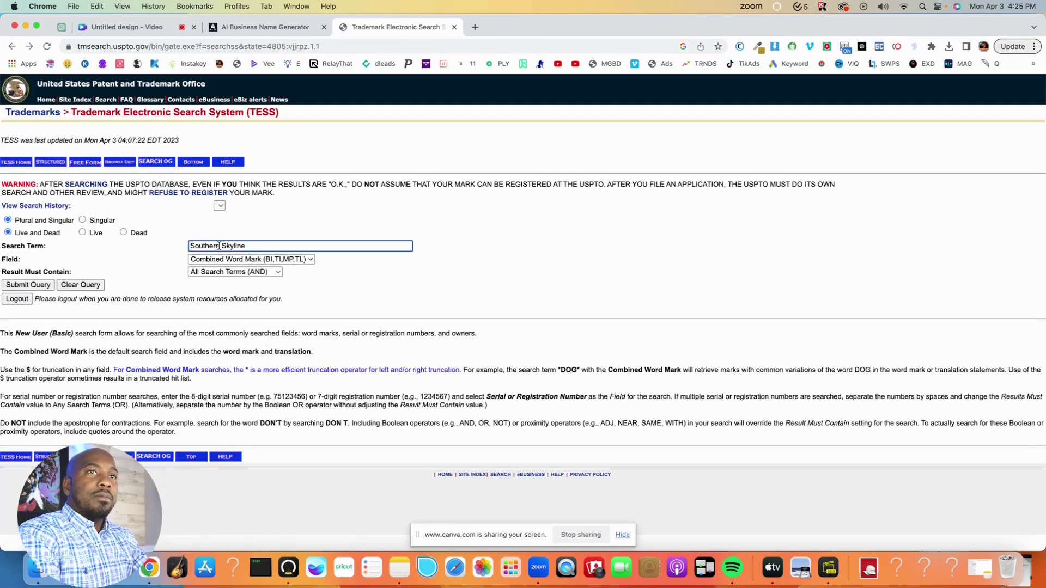
pyautogui.moveTo(219, 246); pyautogui.dragTo(275, 246)
pyautogui.press('BackSpace')
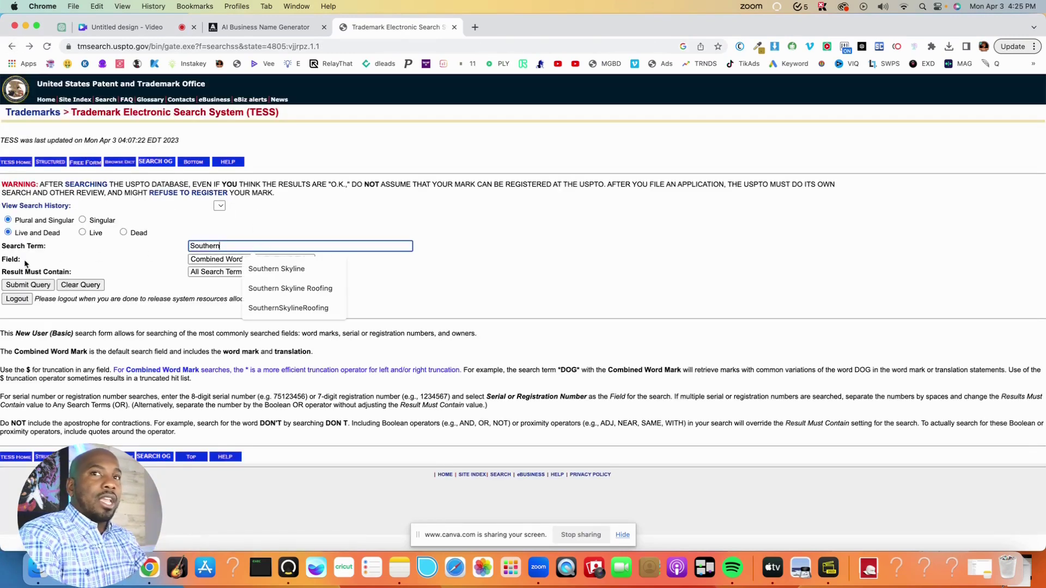
# Search TESS for 'Southern' and review the 6855 records' word marks and Live/Dead status.
pyautogui.click(22, 286)
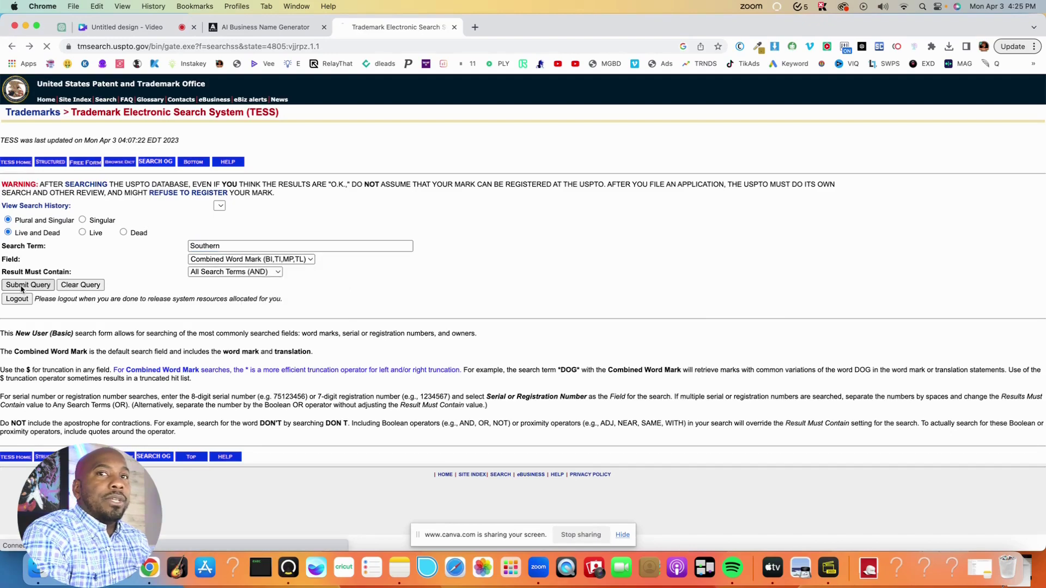
pyautogui.scroll(-6, 112, 313)
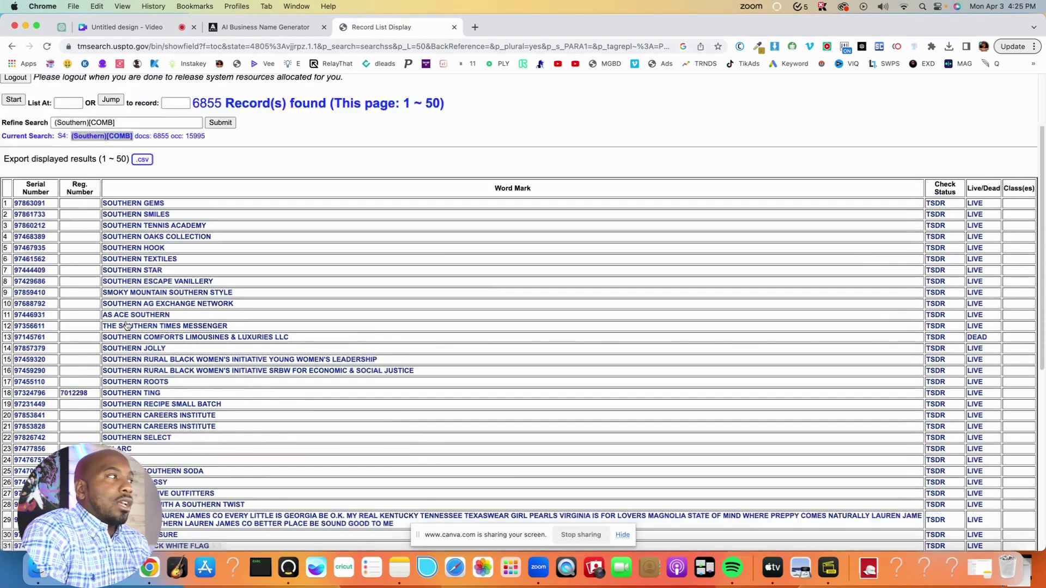
pyautogui.scroll(-2, 171, 304)
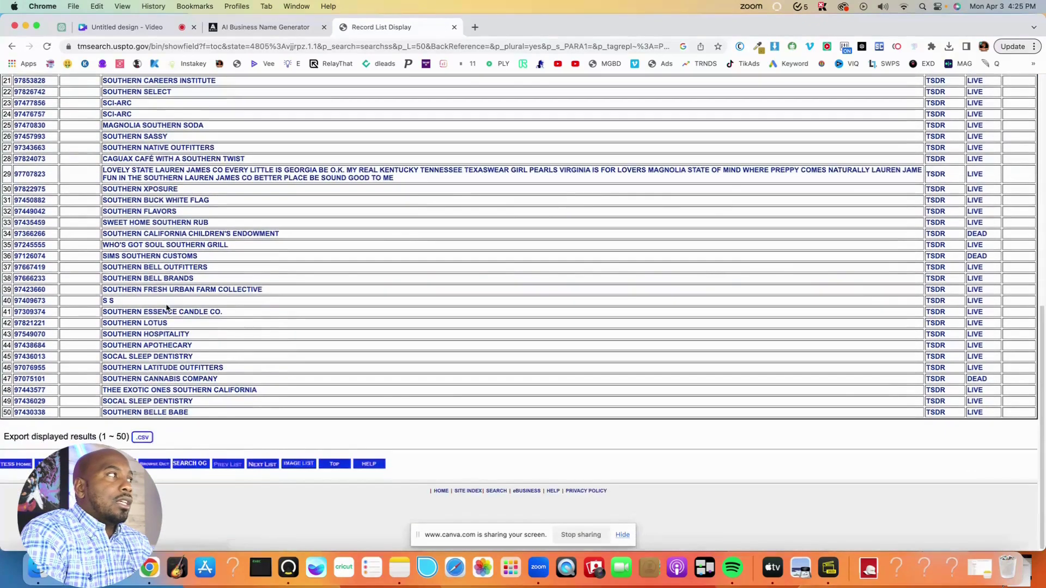
pyautogui.scroll(8, 153, 278)
pyautogui.scroll(-4, 138, 251)
pyautogui.scroll(-4, 137, 251)
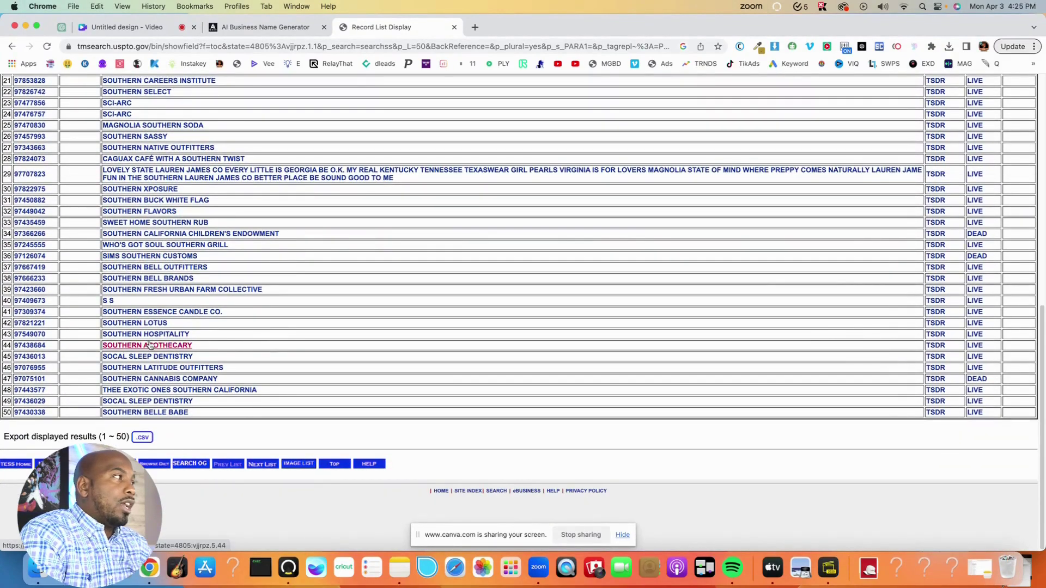
pyautogui.scroll(15, 980, 305)
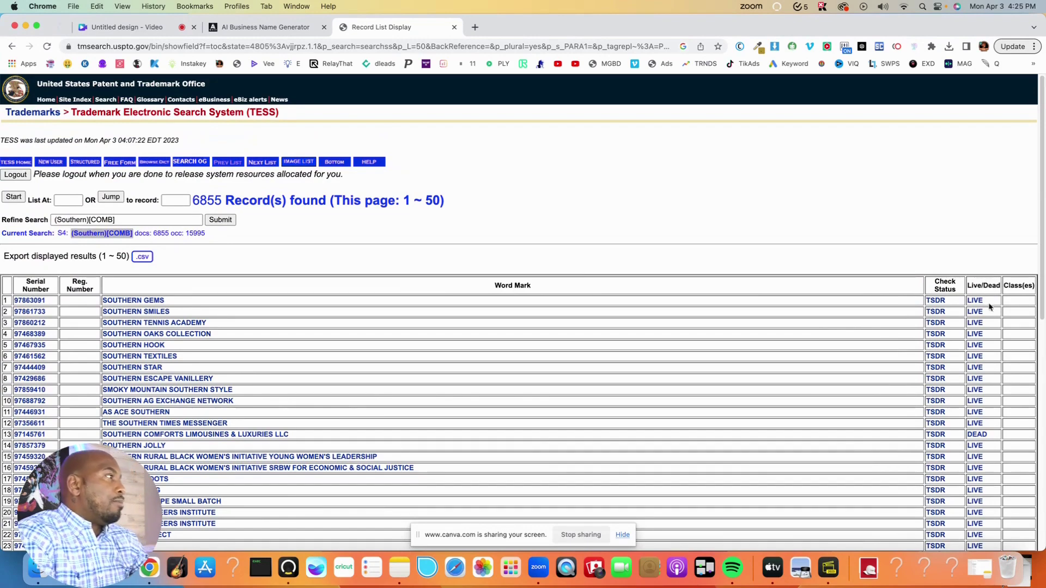
pyautogui.scroll(-2, 980, 349)
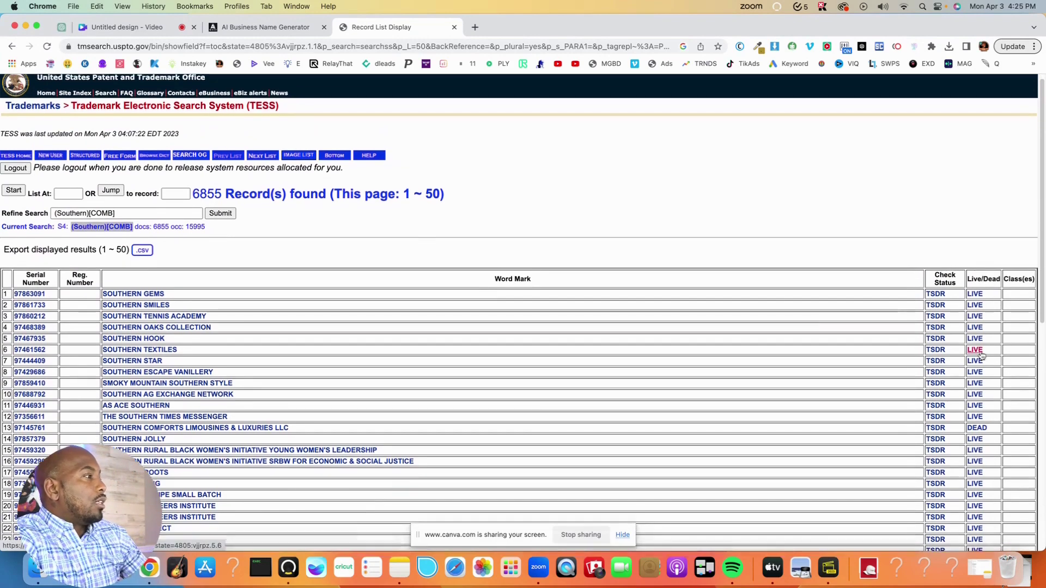
pyautogui.scroll(-2, 981, 354)
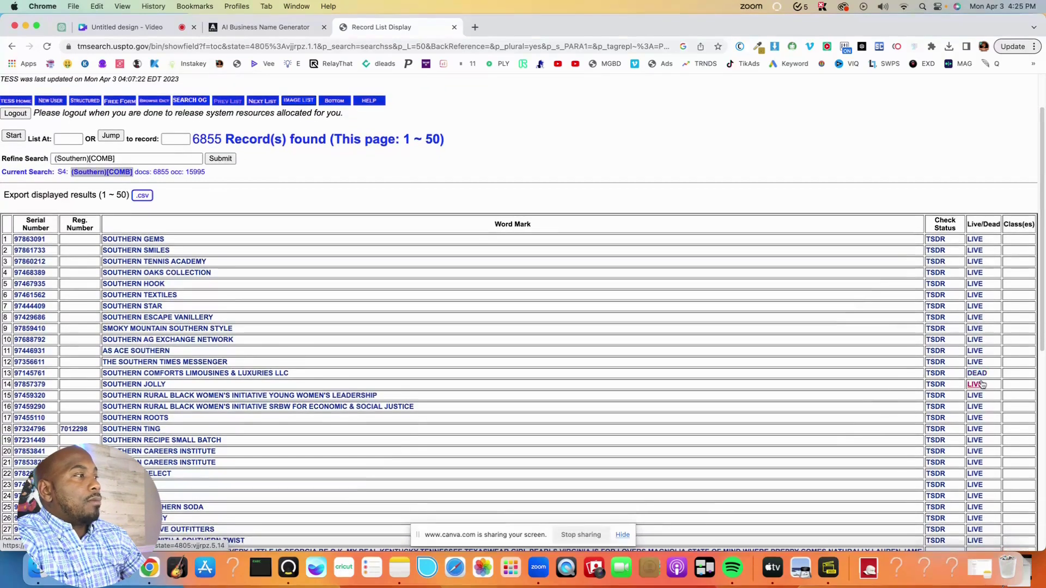